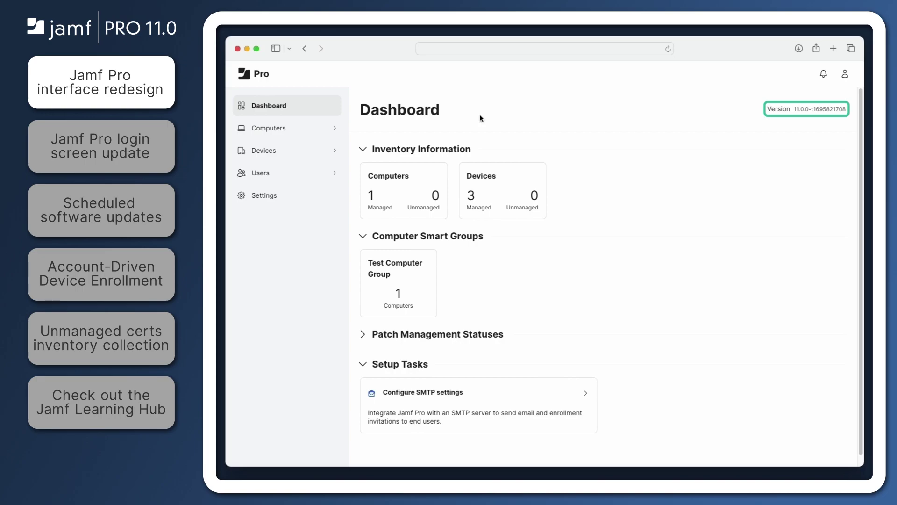
Browse Computers > Search Inventory, then the Devices and Users sections, and open Settings
{"action": "left_click", "coordinate": [288, 129]}
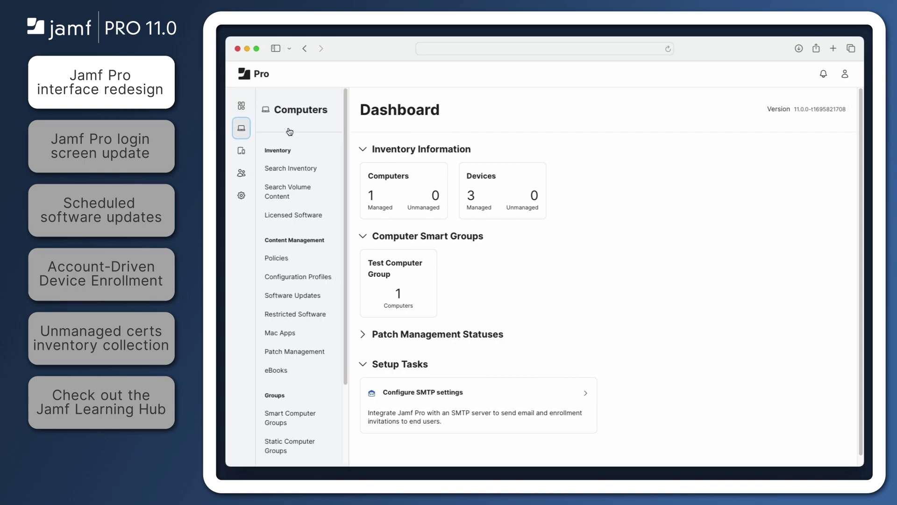
{"action": "left_click", "coordinate": [301, 170]}
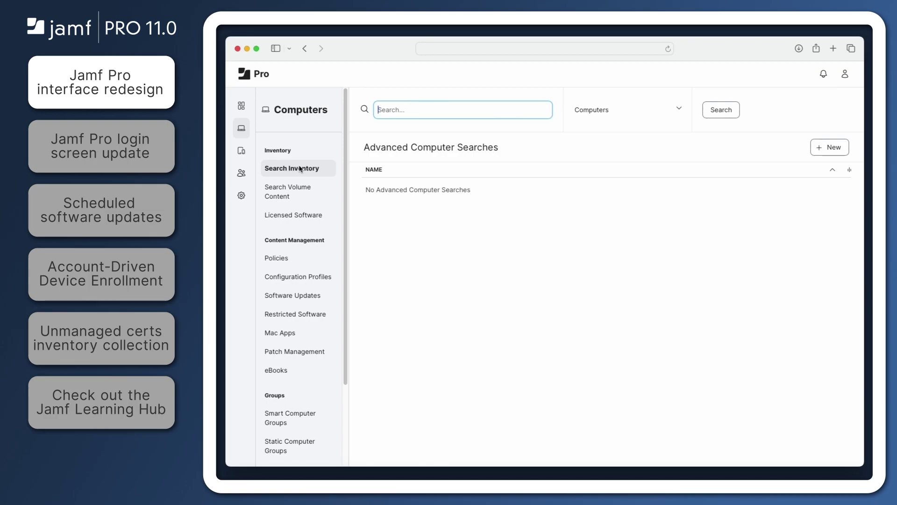
{"action": "left_click", "coordinate": [242, 151]}
{"action": "left_click", "coordinate": [241, 173]}
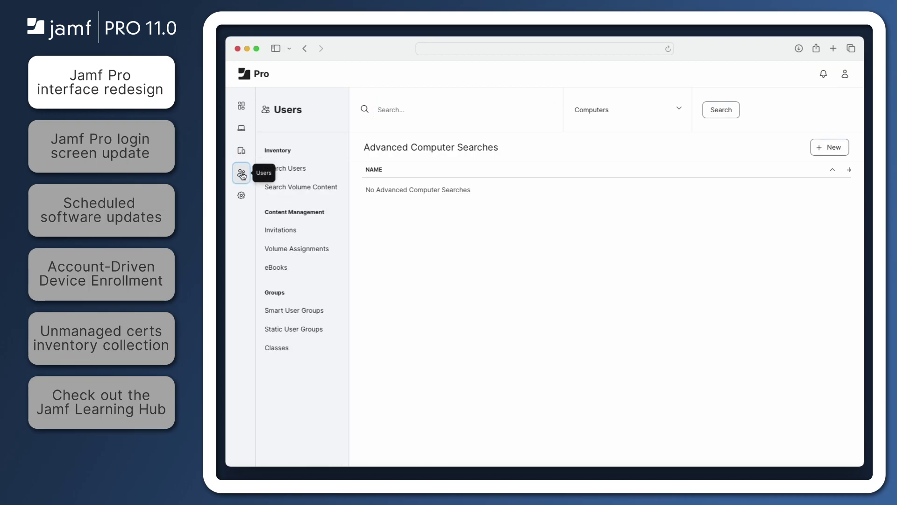
{"action": "left_click", "coordinate": [242, 195]}
{"action": "left_click", "coordinate": [274, 209]}
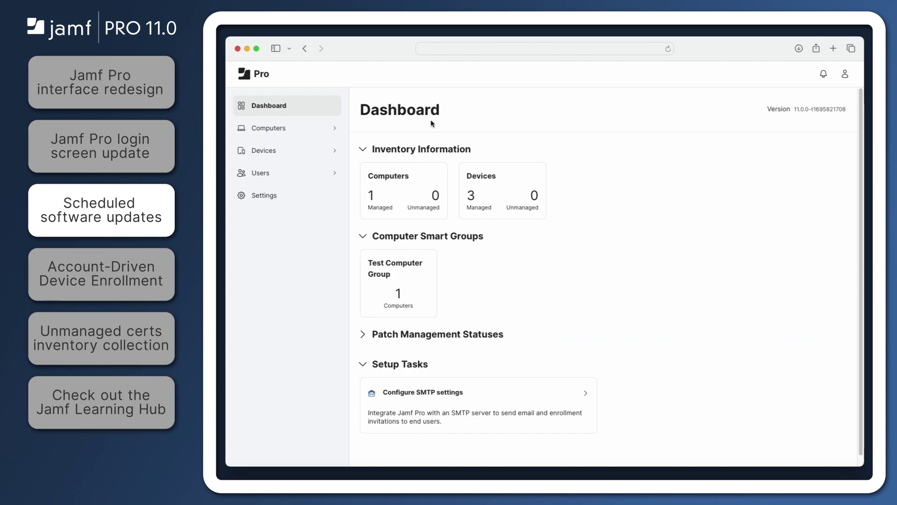
On Computers > Software Updates, tick Test Computer Group and Test Mobile Device Group
{"action": "left_click", "coordinate": [293, 134]}
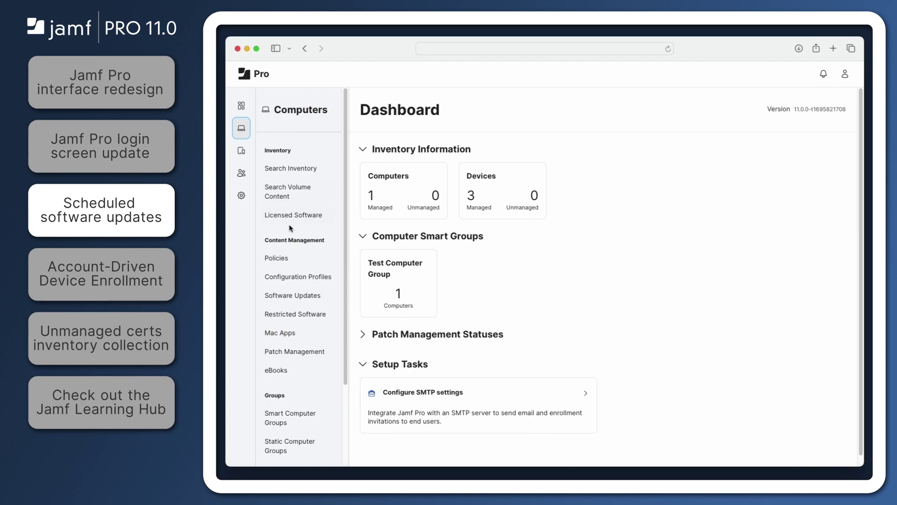
{"action": "left_click", "coordinate": [290, 295]}
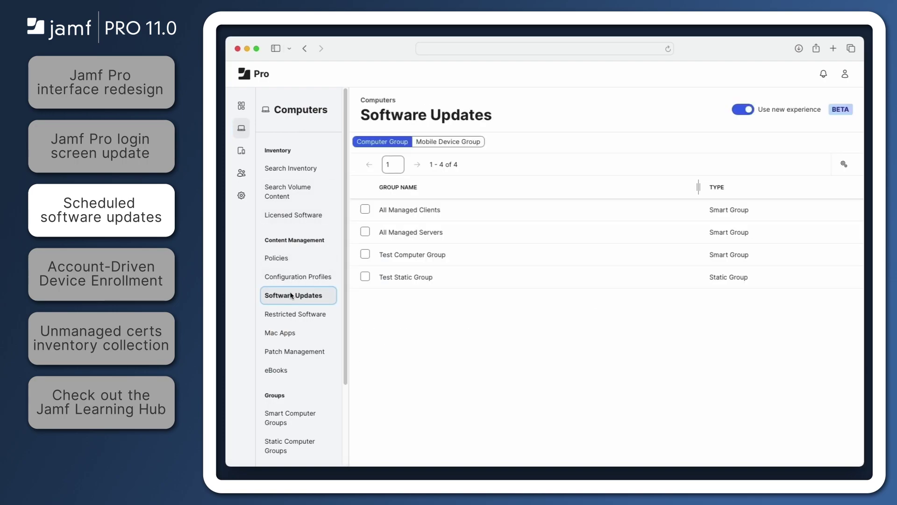
{"action": "left_click", "coordinate": [365, 254]}
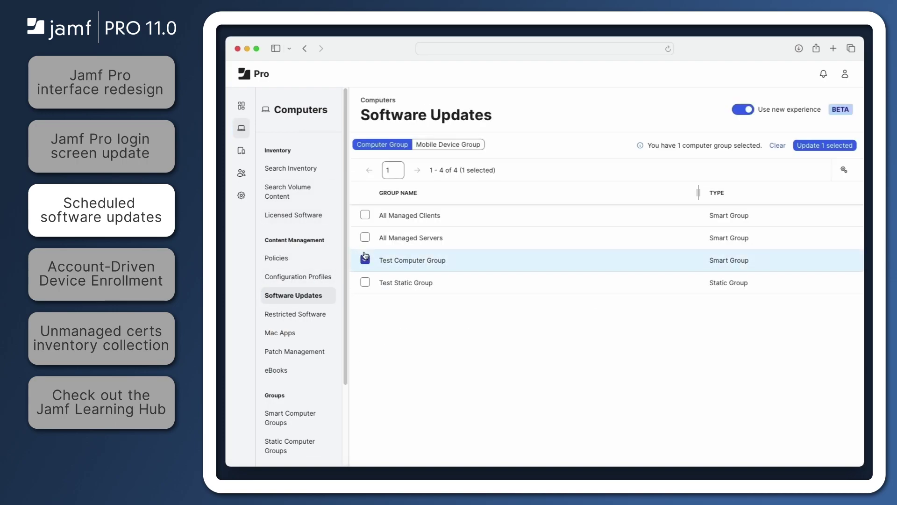
{"action": "left_click", "coordinate": [446, 144]}
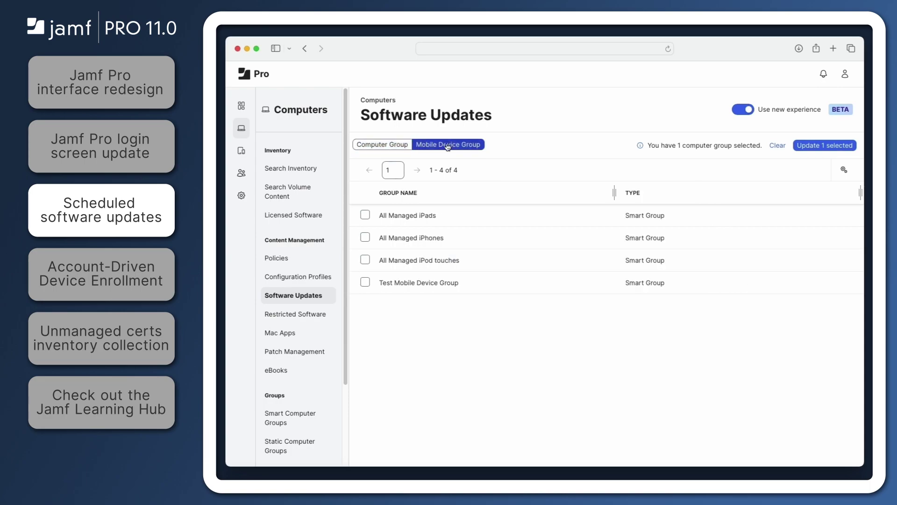
{"action": "left_click", "coordinate": [366, 282]}
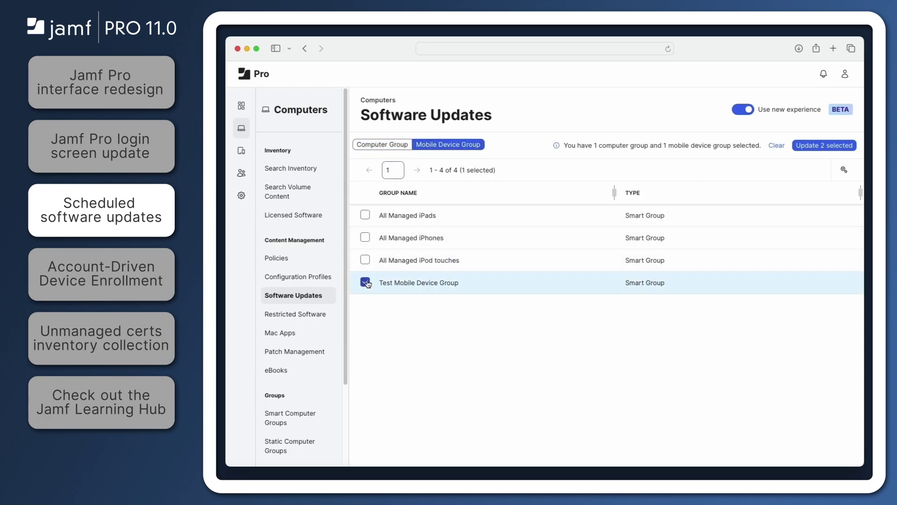
Update the 2 selected groups with Download and schedule to install, forcing installation 10/31/2023 at 17:00
{"action": "left_click", "coordinate": [823, 146]}
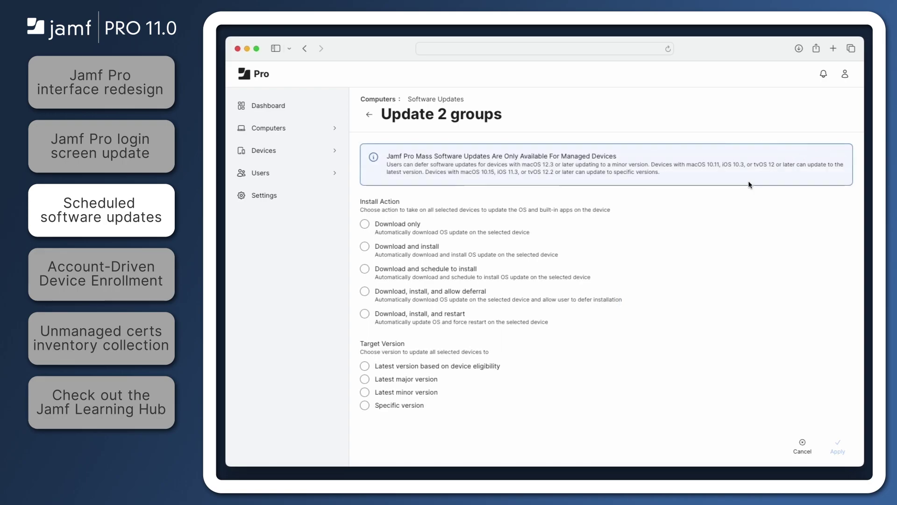
{"action": "left_click", "coordinate": [365, 269]}
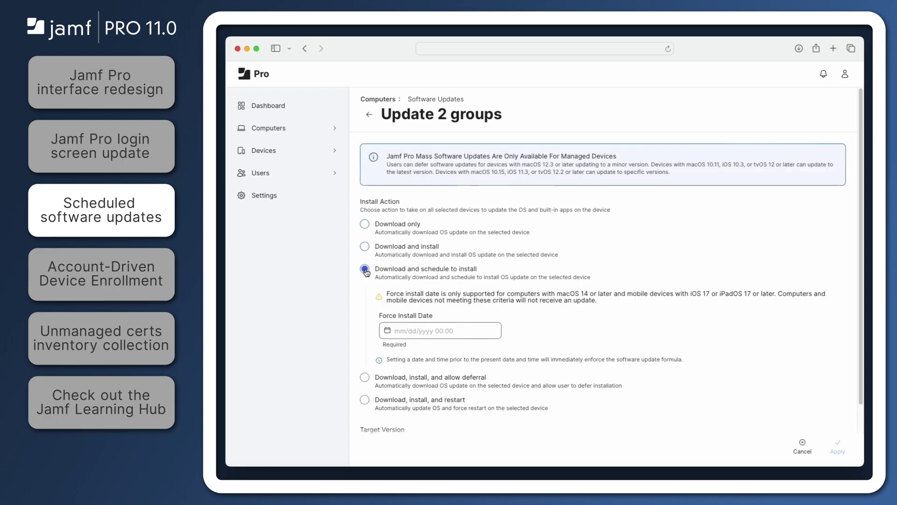
{"action": "left_click", "coordinate": [406, 330]}
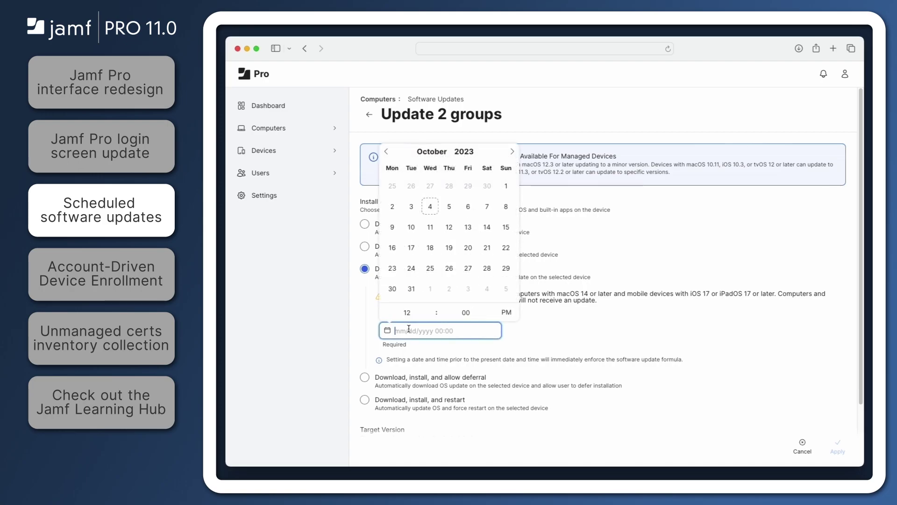
{"action": "left_click", "coordinate": [411, 289]}
{"action": "left_click", "coordinate": [430, 310]}
{"action": "left_click", "coordinate": [430, 310]}
{"action": "left_click", "coordinate": [430, 310]}
{"action": "left_click", "coordinate": [430, 311]}
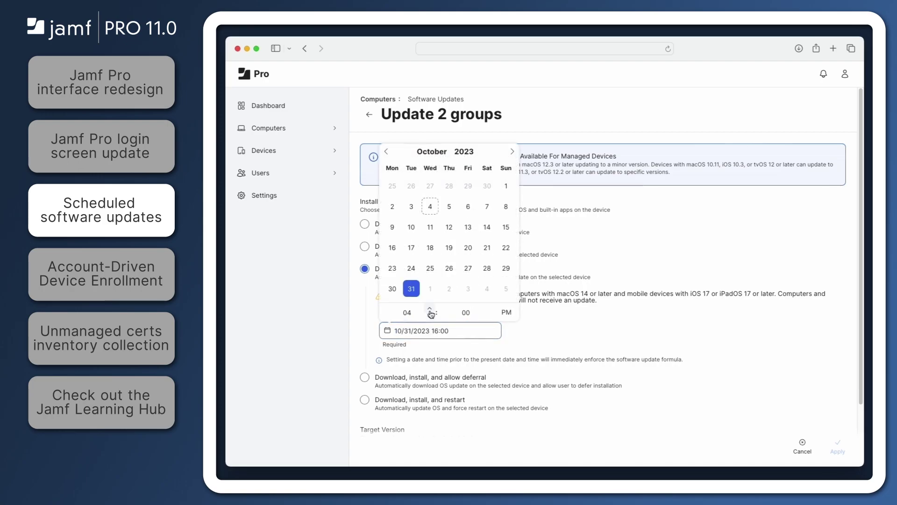
{"action": "left_click", "coordinate": [430, 311]}
{"action": "left_click", "coordinate": [544, 337]}
Target the latest version based on device eligibility and apply the scheduled update
{"action": "scroll", "coordinate": [832, 341], "scroll_direction": "down", "scroll_amount": 3}
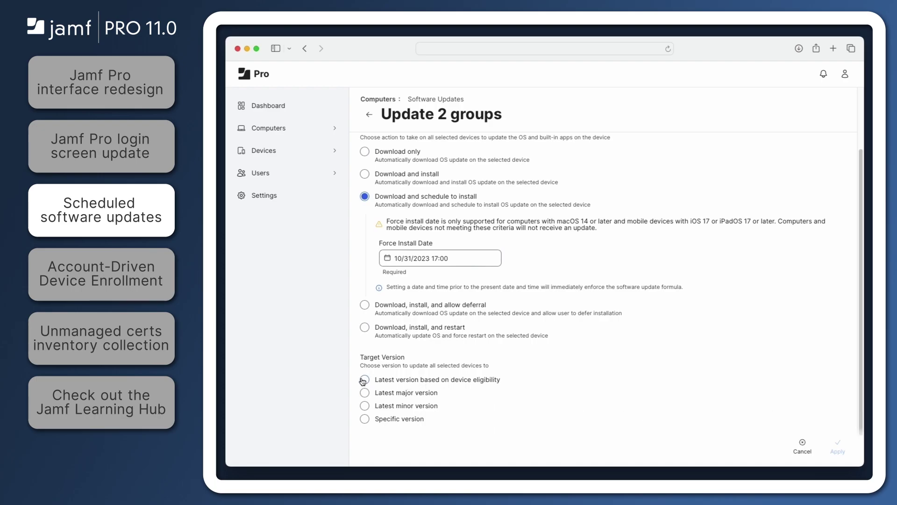
{"action": "left_click", "coordinate": [364, 380]}
{"action": "left_click", "coordinate": [839, 446]}
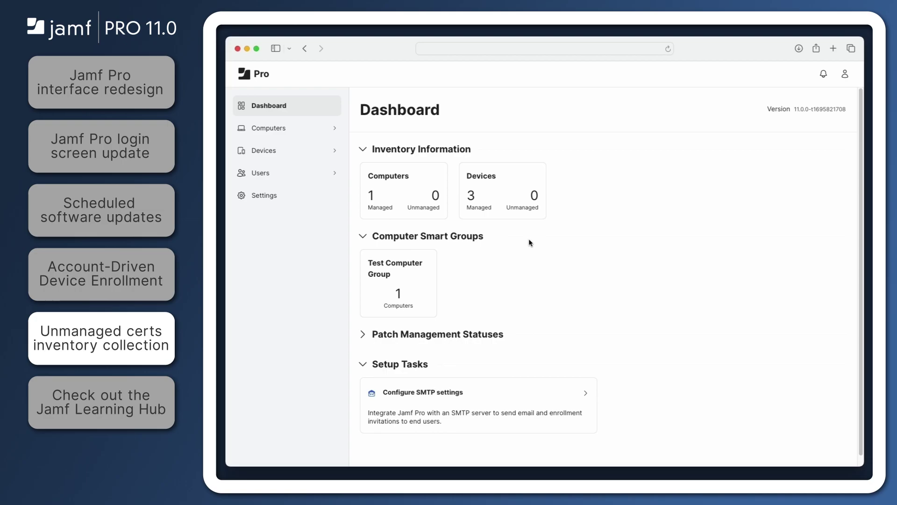
Edit Settings > Computer management > Inventory collection and toggle the collectUnmanagedCertificates checkbox
{"action": "left_click", "coordinate": [287, 196]}
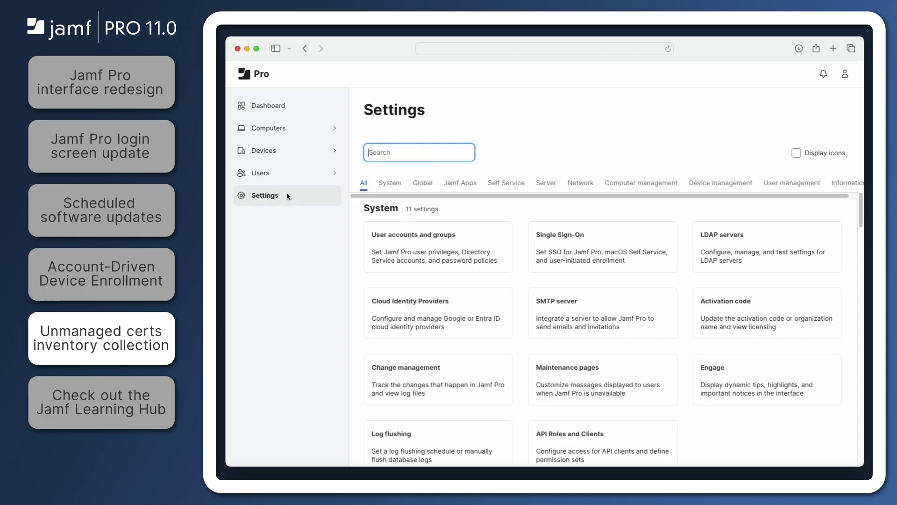
{"action": "left_click", "coordinate": [642, 183]}
{"action": "left_click", "coordinate": [621, 369]}
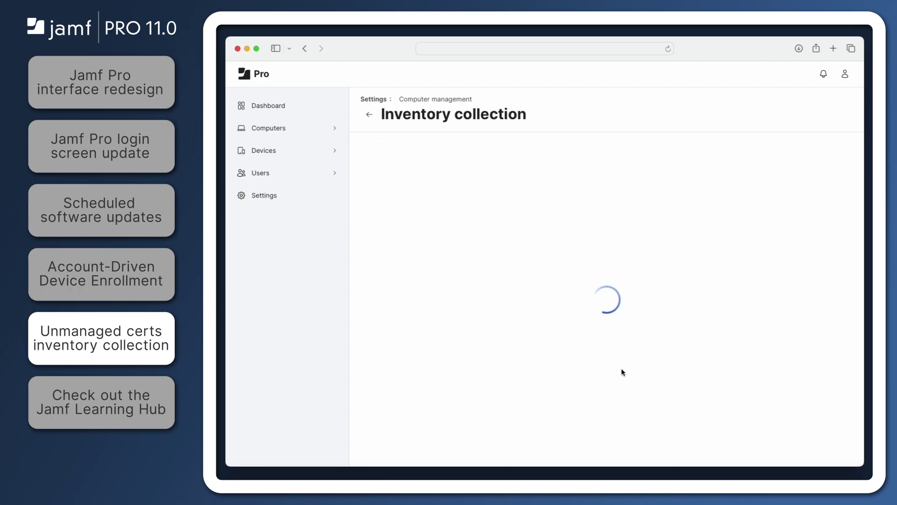
{"action": "left_click", "coordinate": [842, 443]}
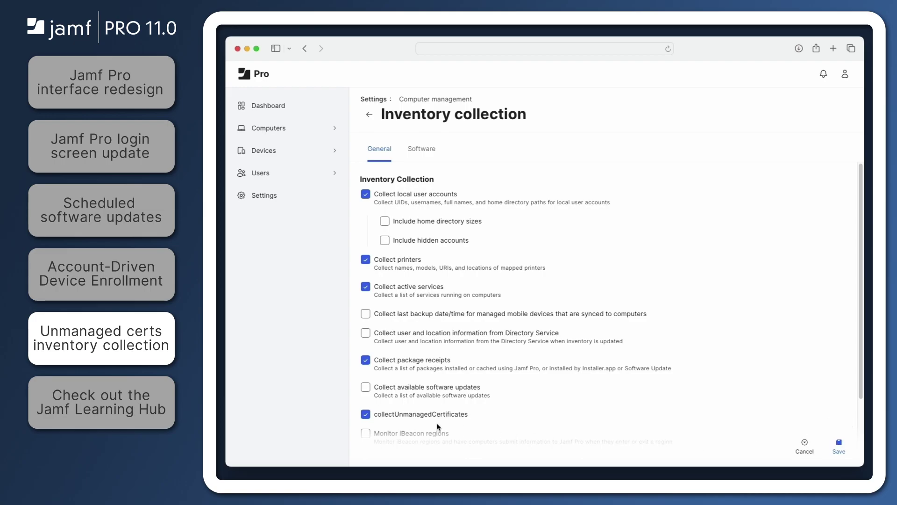
{"action": "left_click", "coordinate": [367, 415]}
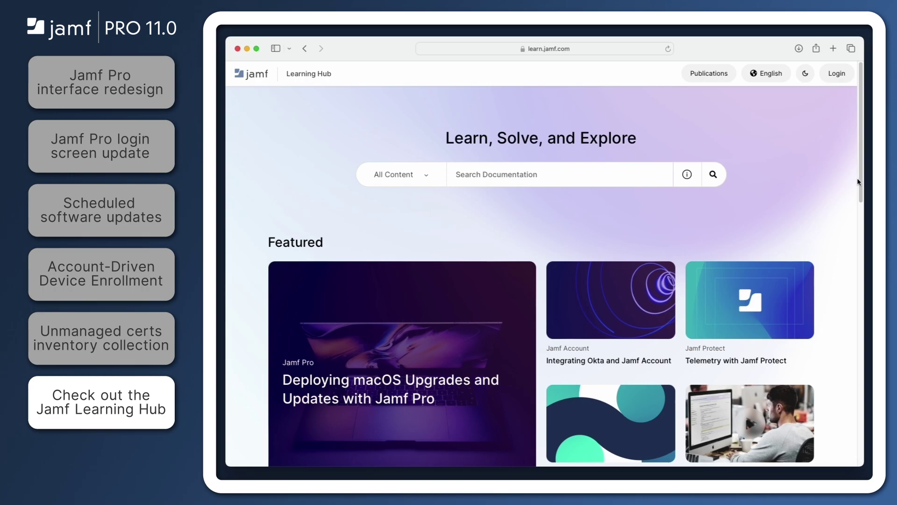
Open the Jamf Pro card under Learn by Product and scroll to its Release Notes
{"action": "scroll", "coordinate": [857, 178], "scroll_direction": "down", "scroll_amount": 10}
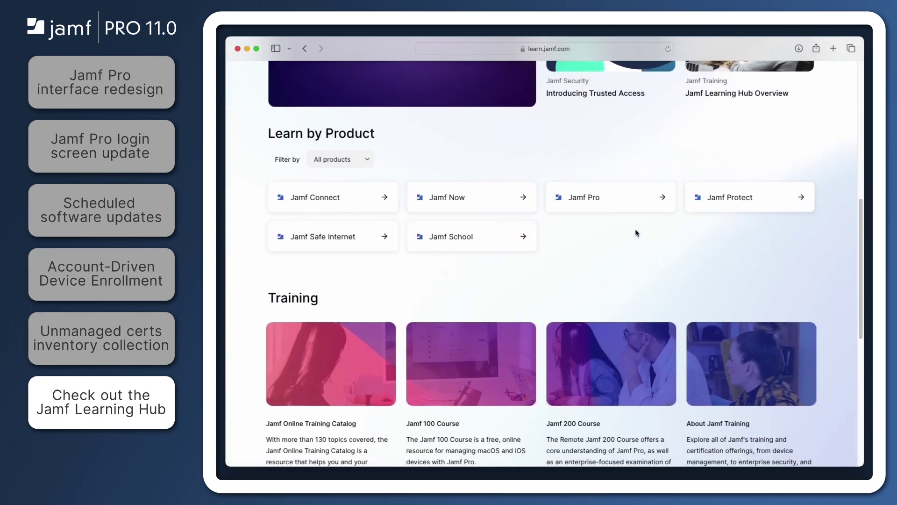
{"action": "left_click", "coordinate": [591, 199]}
{"action": "left_click_drag", "start_coordinate": [859, 177], "coordinate": [862, 295]}
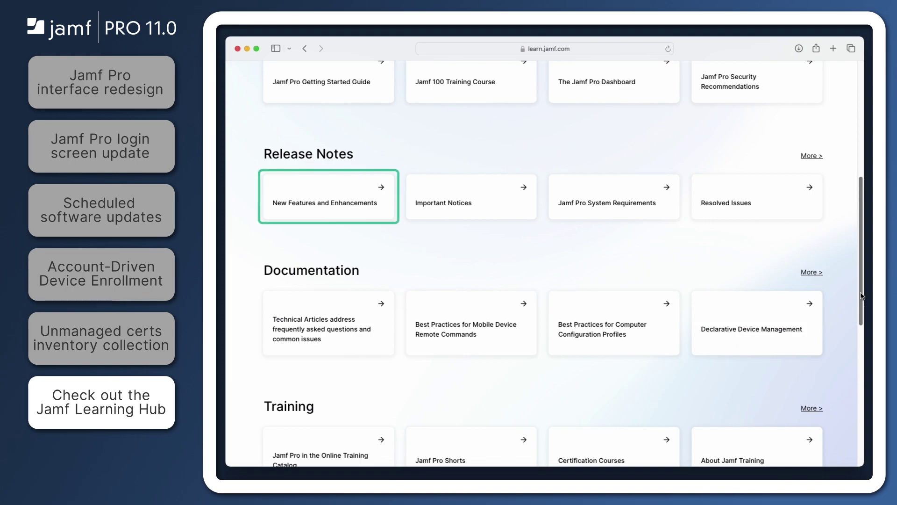